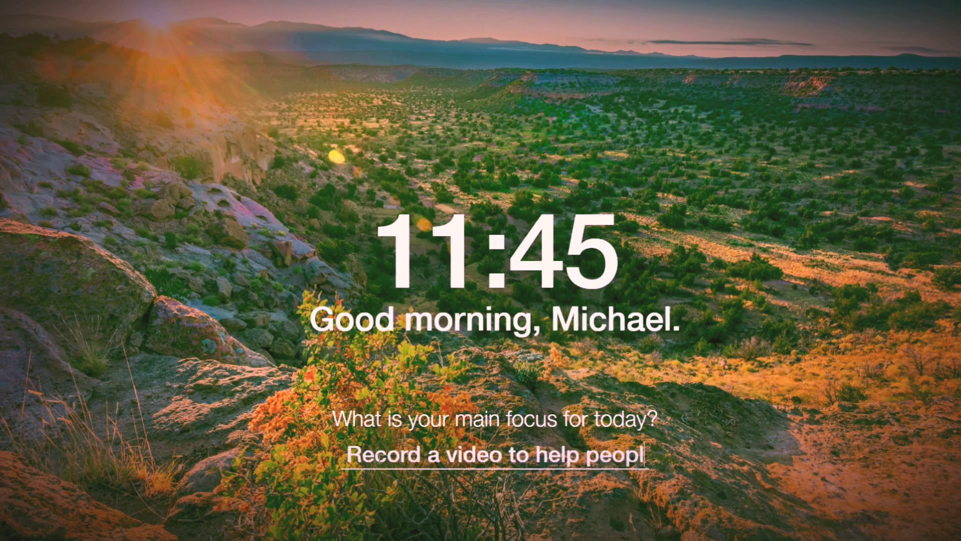
- Set Momentum's main focus to 'Record a video to help people upload photos to their Instagram from their desktop computers!'
type("phgo")
key("BackSpace")
key("BackSpace")
type("o")
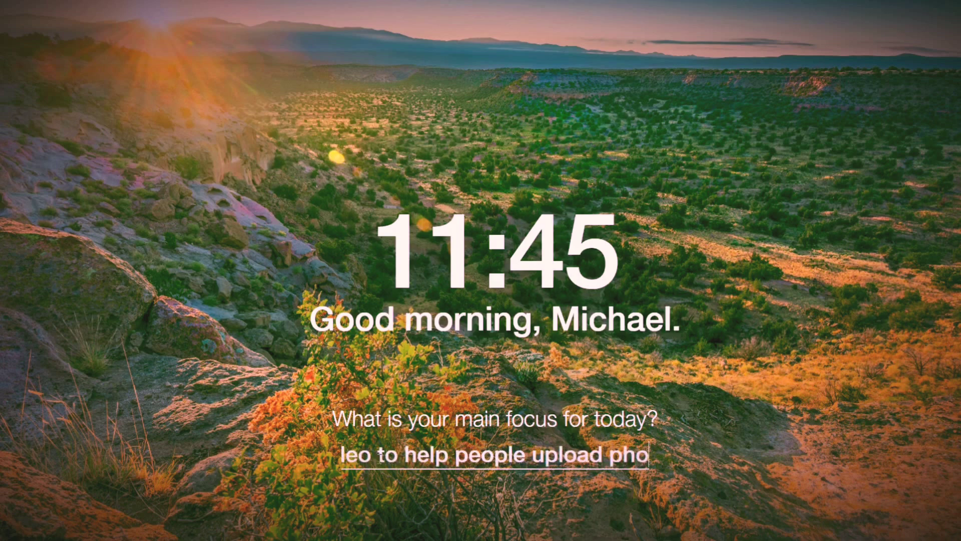
type("tos to their Instag")
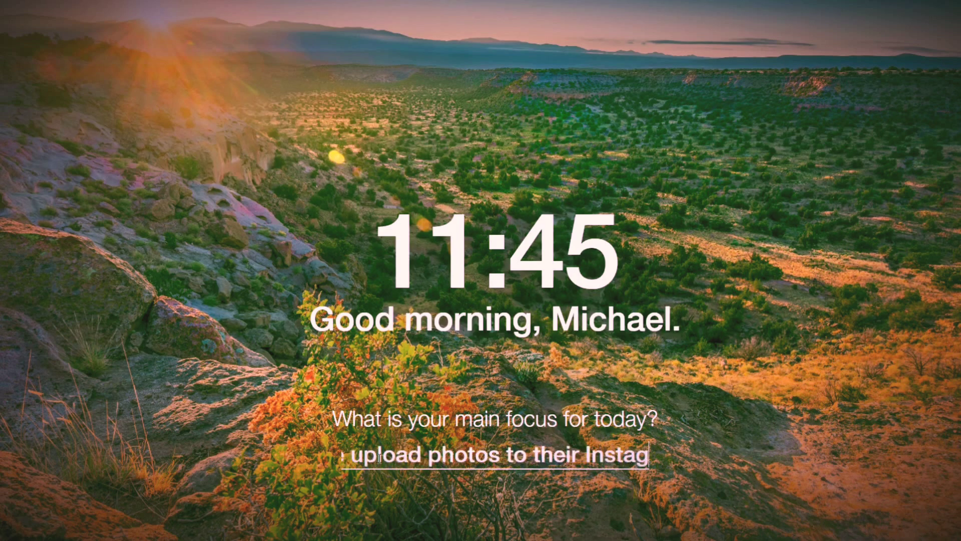
type("ram from their d")
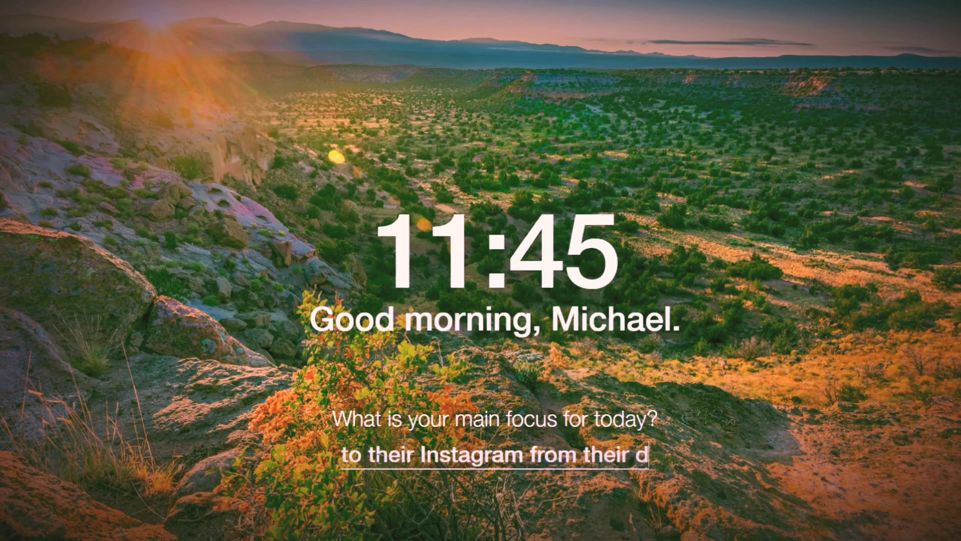
type("esktop computers!")
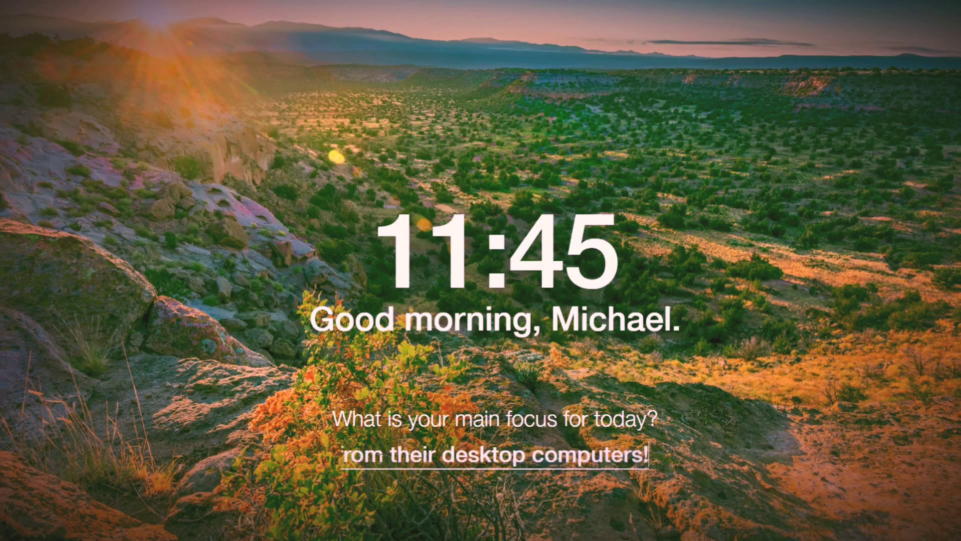
key("Return")
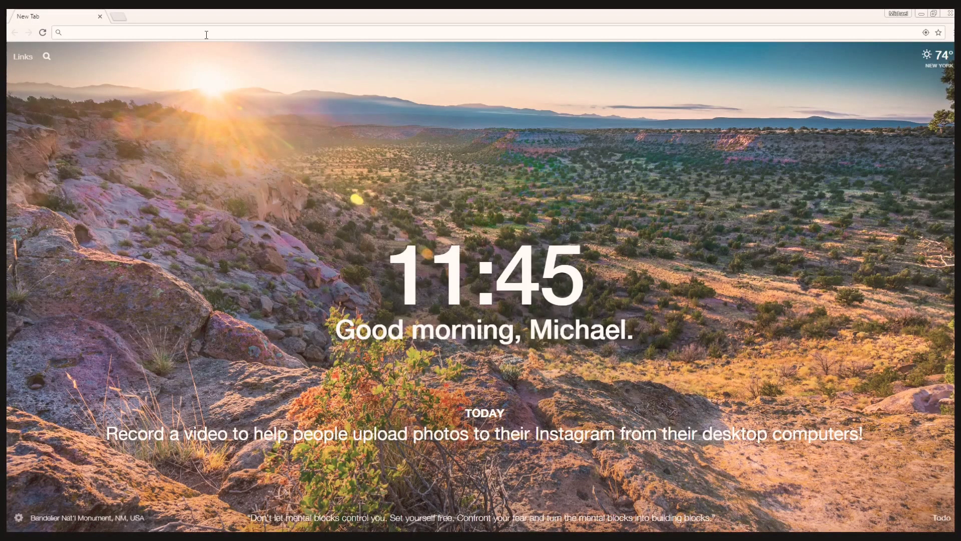
- Load instagram.com, like the Visual Studio meme post, and go to your own profile
type("instagram.com")
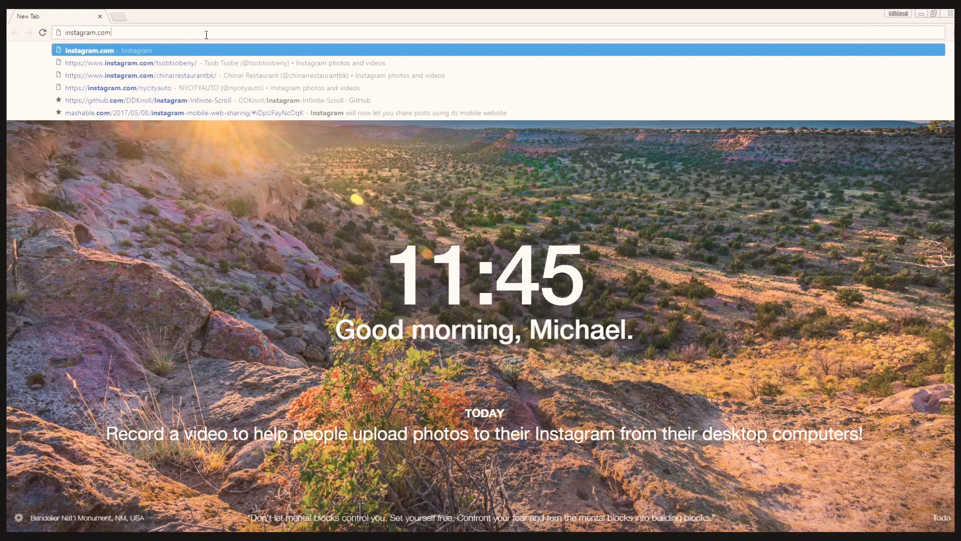
key("Return")
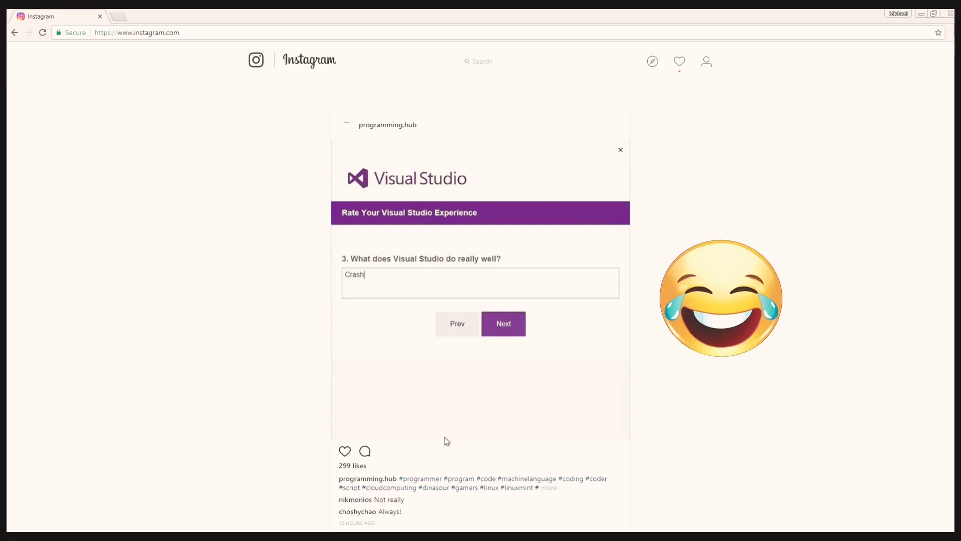
left_click(345, 451)
left_click(707, 64)
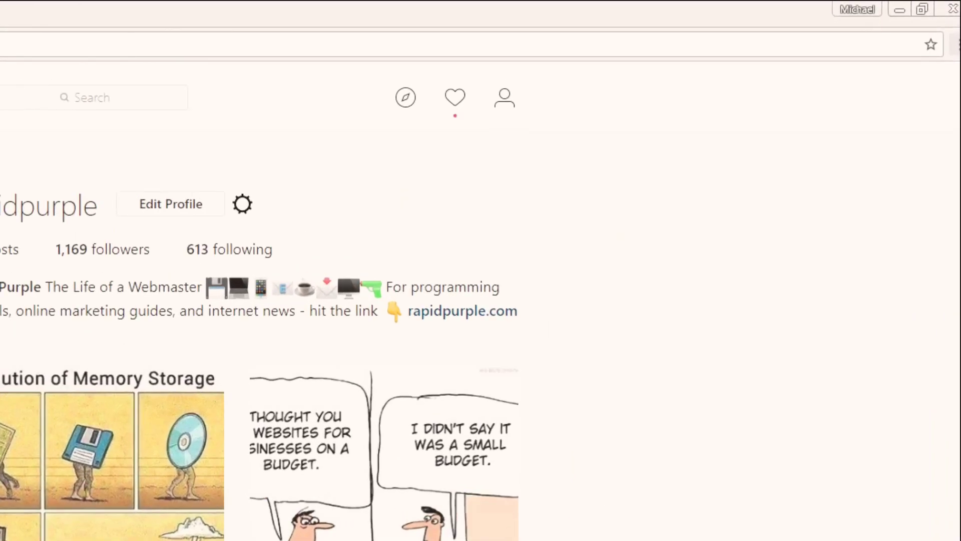
- Turn on DevTools device emulation as iPhone 6 Plus and reload to get Instagram's mobile profile
left_click(952, 33)
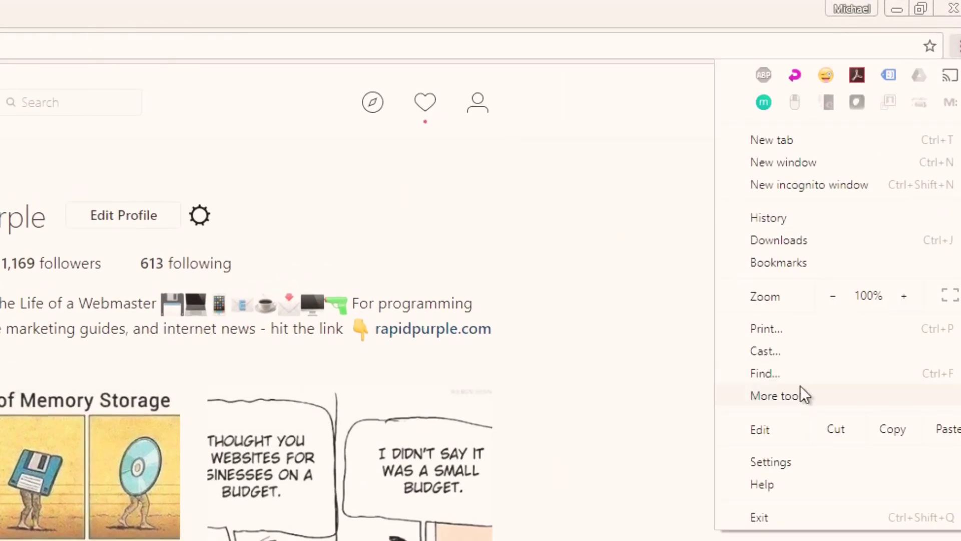
left_click(799, 393)
left_click(529, 526)
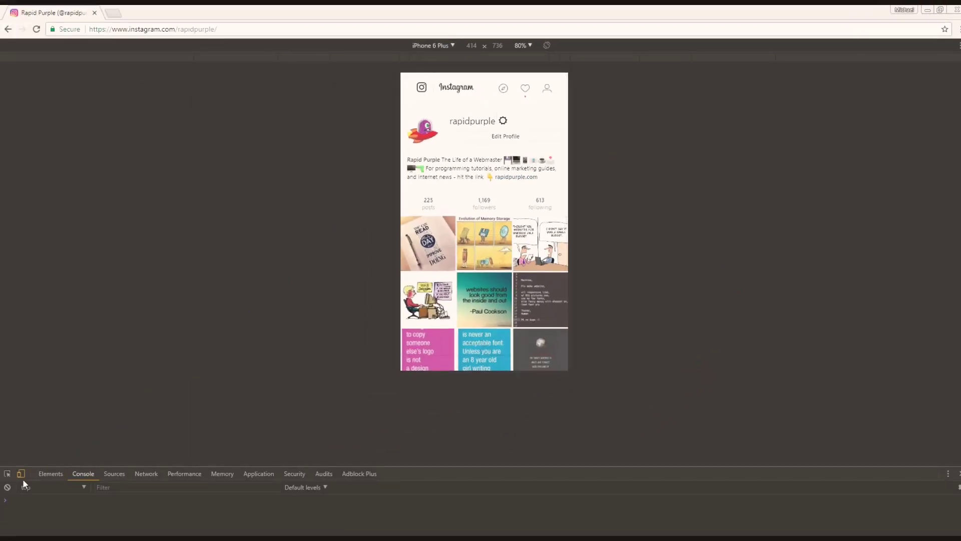
left_click(21, 476)
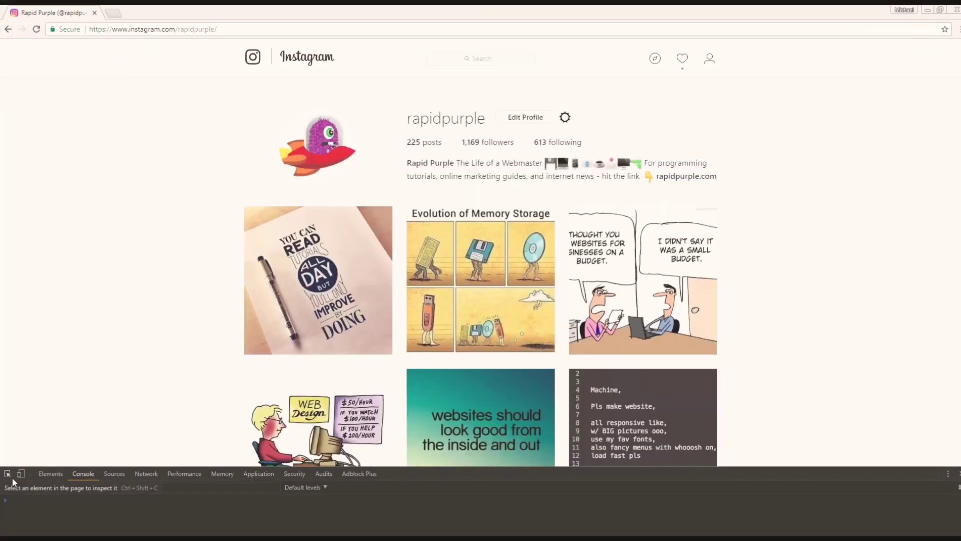
left_click(21, 473)
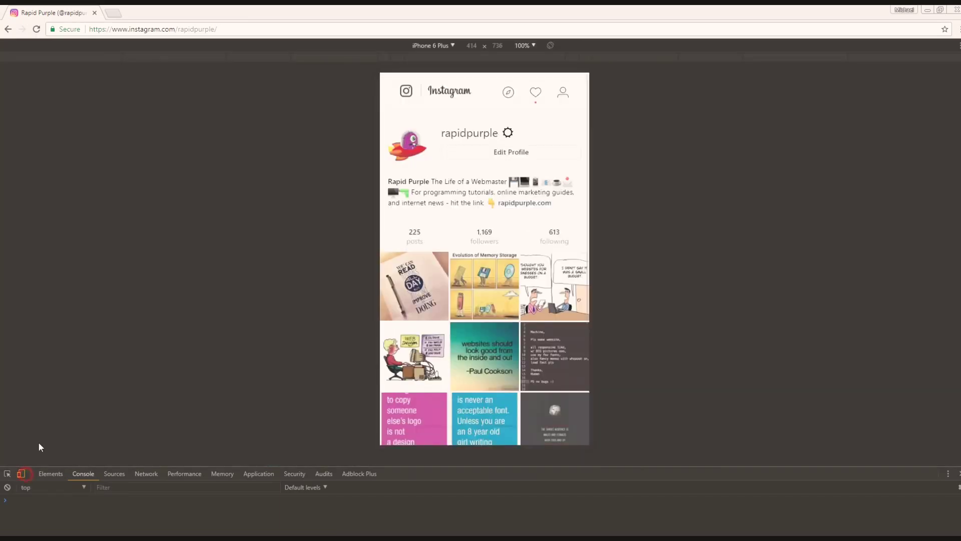
left_click(442, 44)
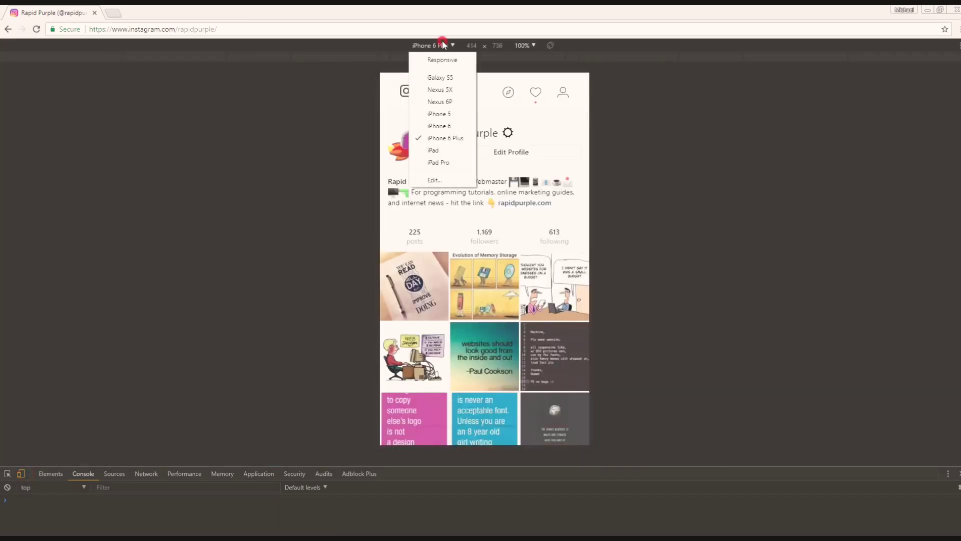
left_click(449, 139)
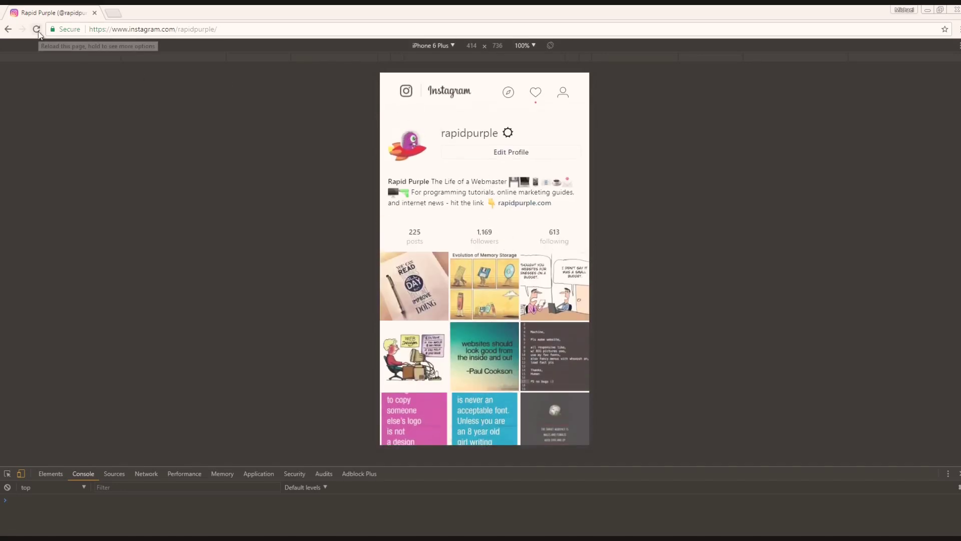
left_click(37, 30)
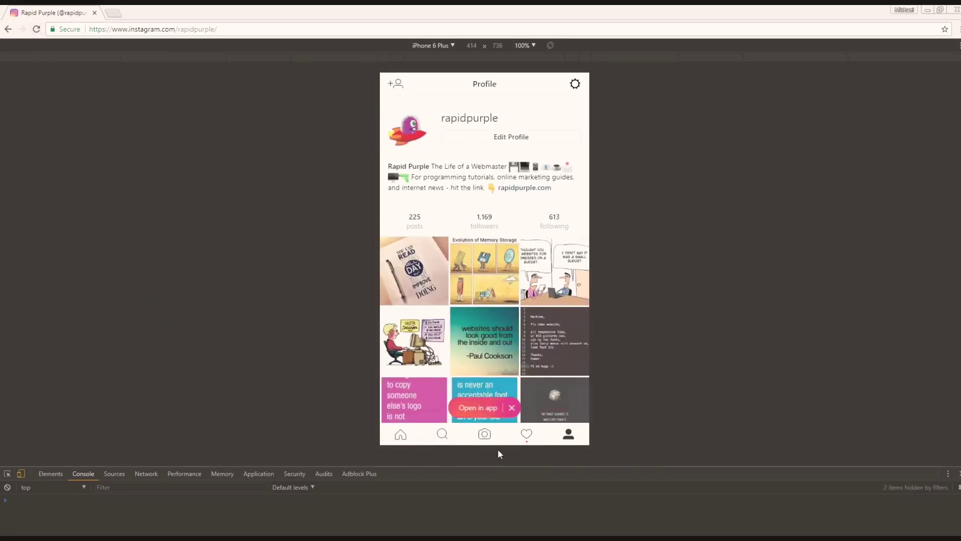
- Start a new post from the mobile profile's camera icon to bring up the Open file dialog
scroll(527, 226, "down", 5)
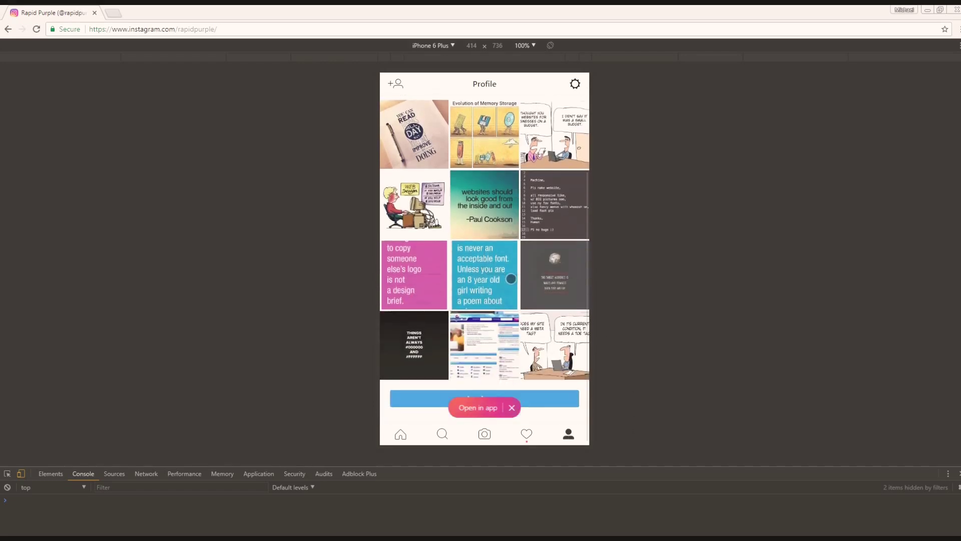
scroll(507, 290, "up", 1)
scroll(485, 276, "down", 2)
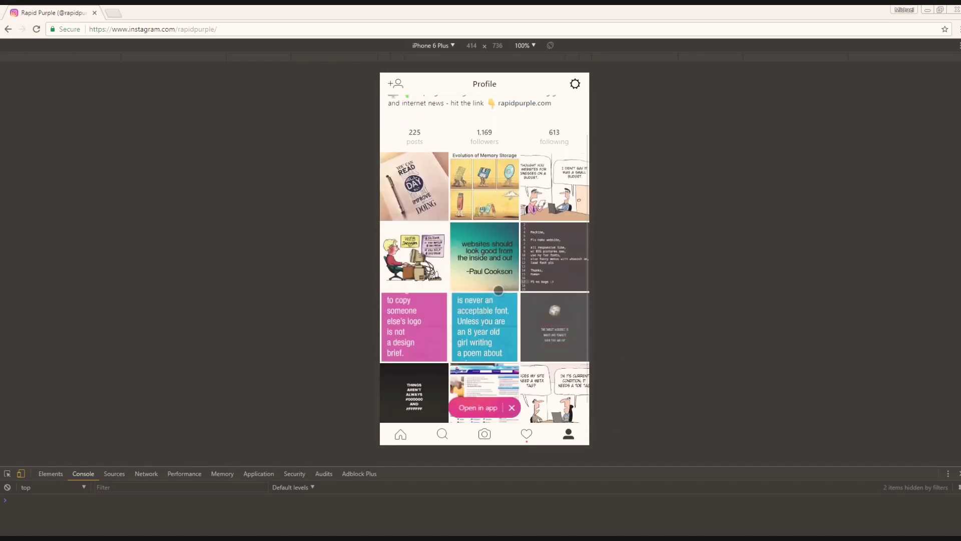
scroll(485, 275, "up", 2)
left_click(479, 430)
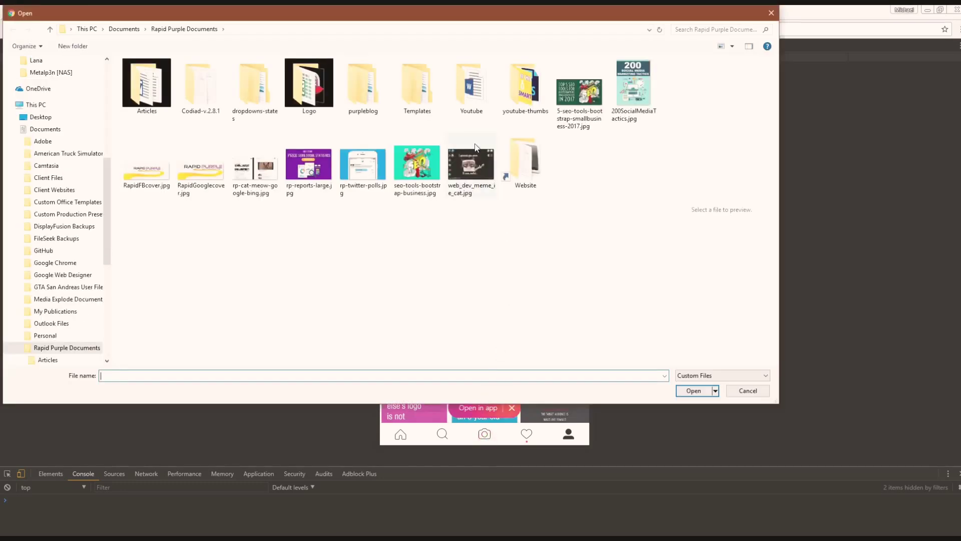
- Pick the web dev cat meme image, keep the Normal filter after trying Clarendon, and continue
double_click(476, 163)
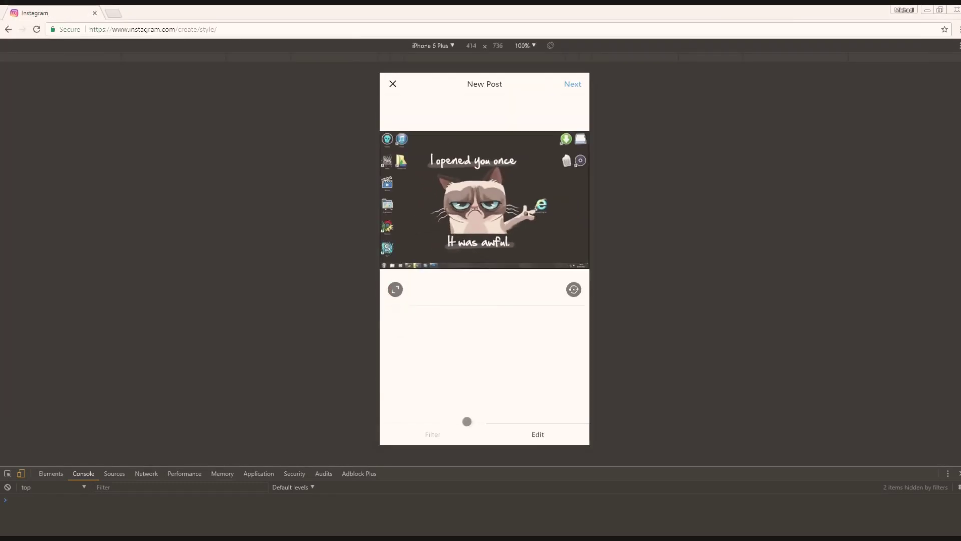
left_click(445, 438)
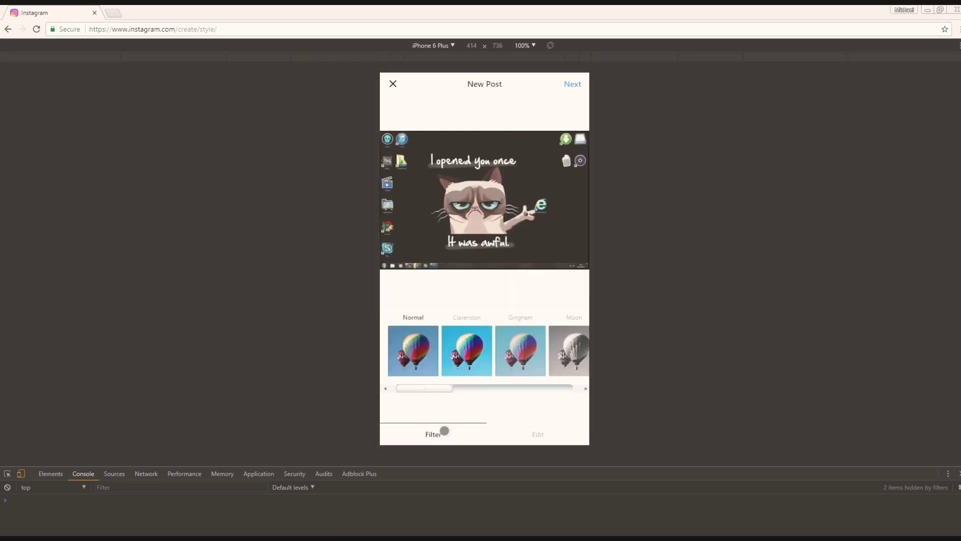
left_click(458, 351)
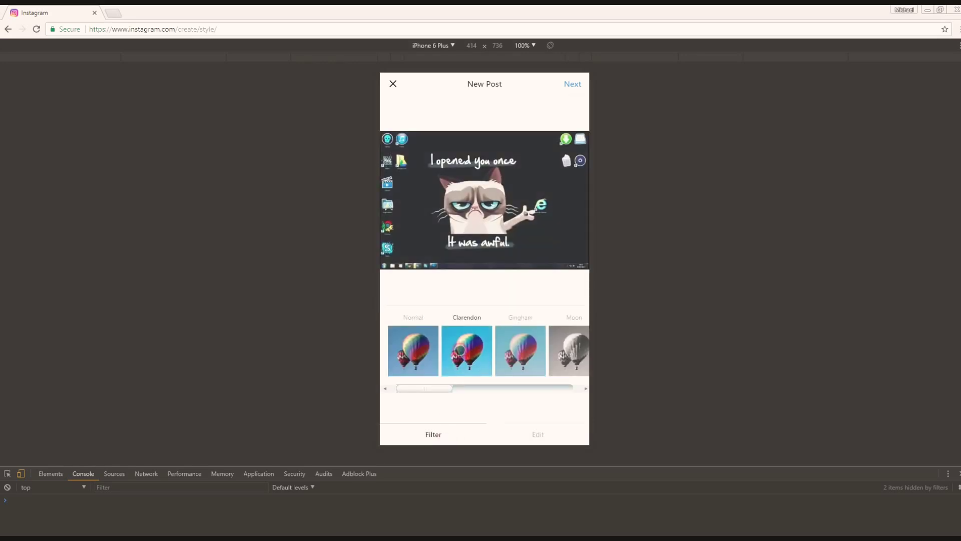
left_click(426, 354)
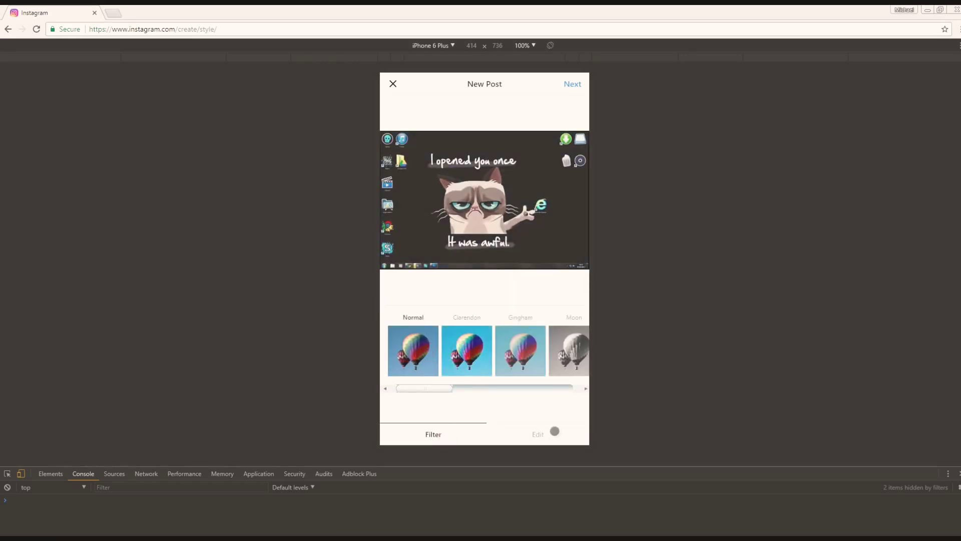
left_click_drag(429, 389, 515, 394)
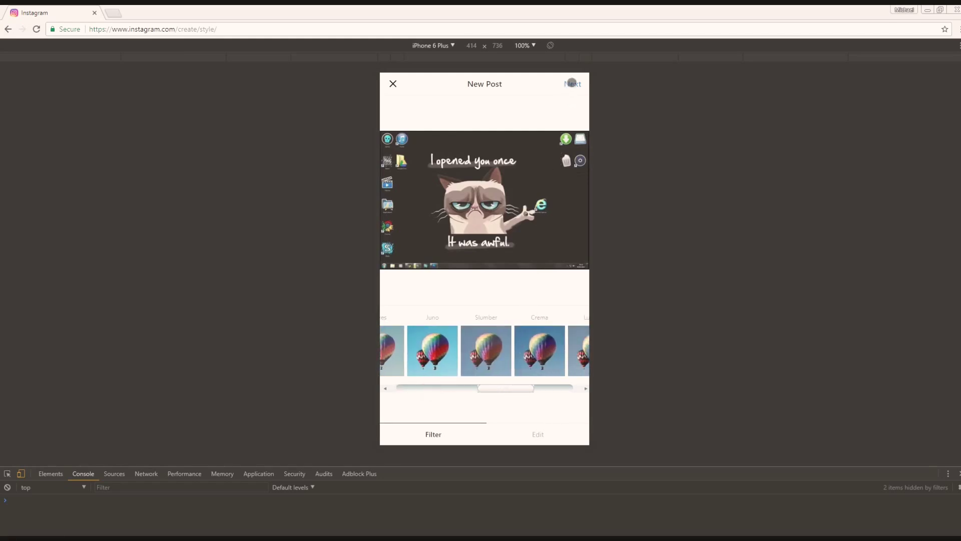
left_click(572, 84)
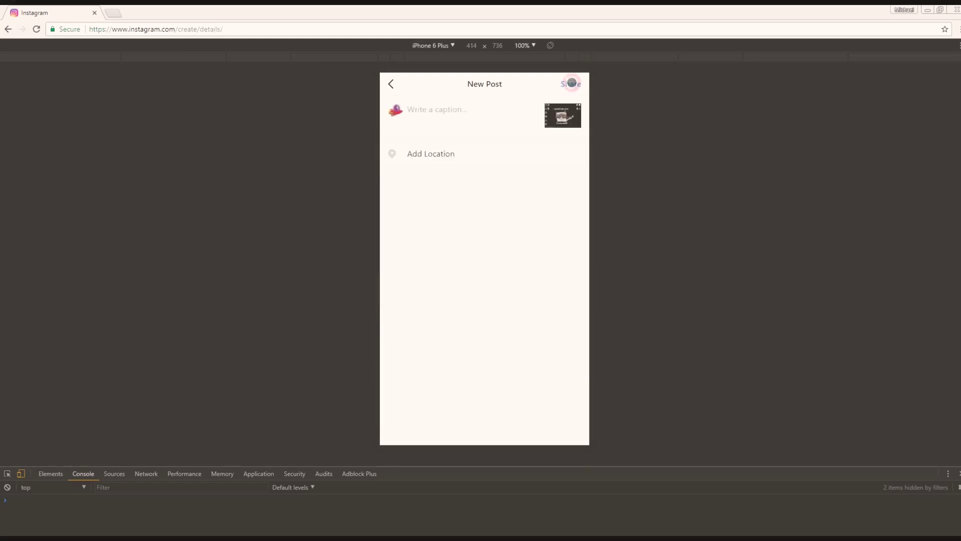
- Caption the photo 'A #webmasters desktop. #webdeveloper life #webdesignerlife #internetexplorer' and share it
left_click(436, 115)
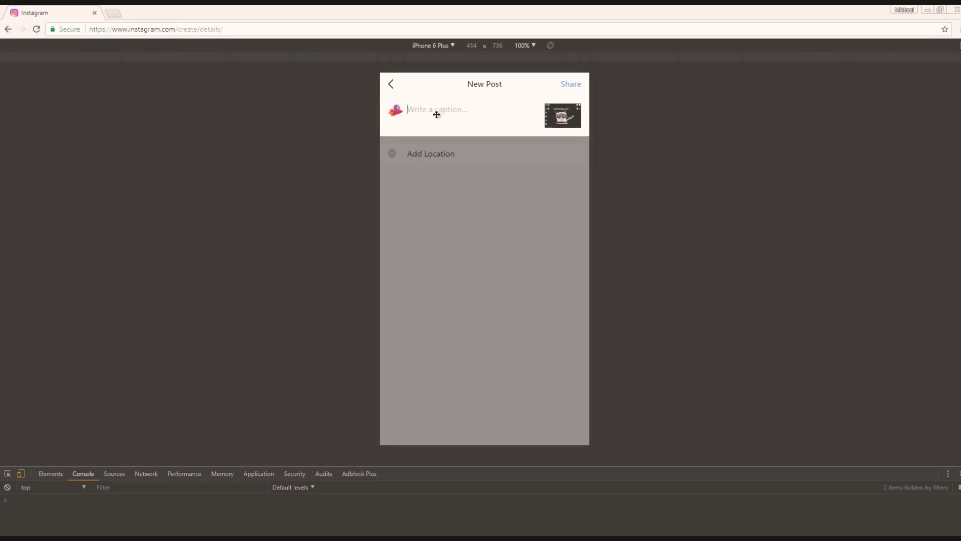
type("A #webmasters desktop.")
type("#webdevelo")
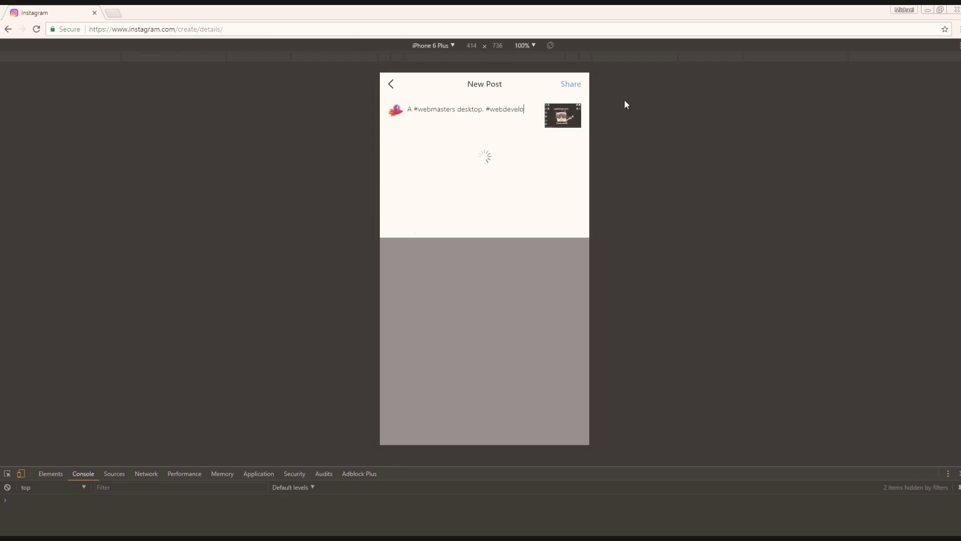
type("per life #webdesignerlife #internetexplorer")
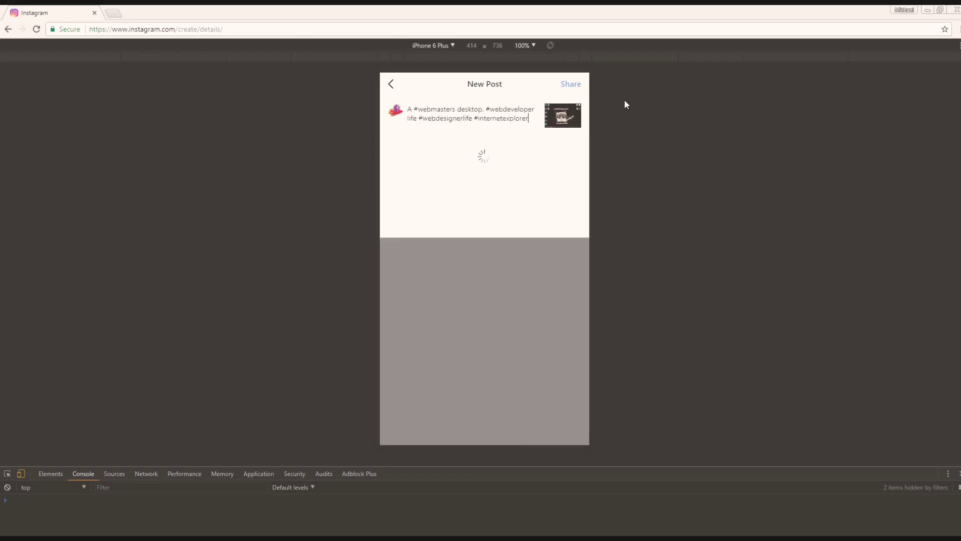
left_click(597, 149)
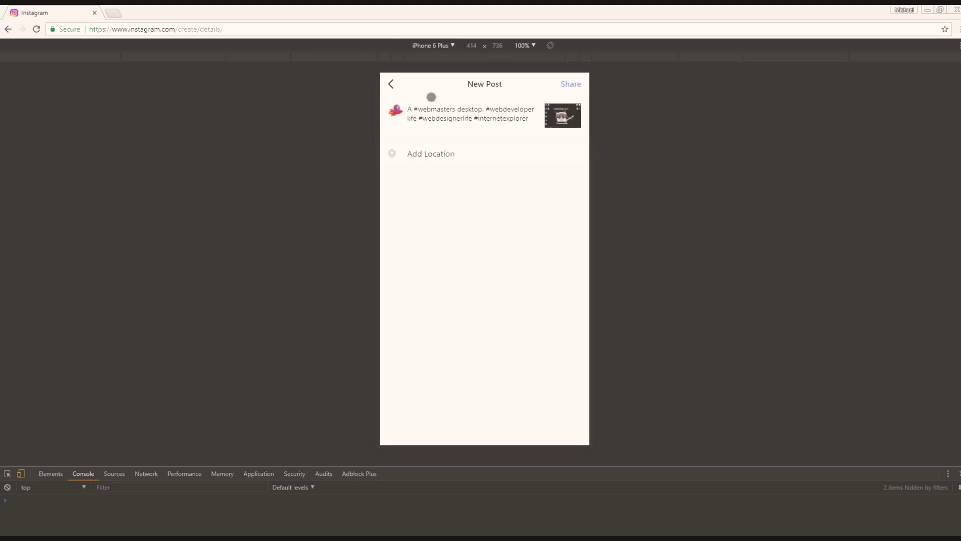
left_click(569, 84)
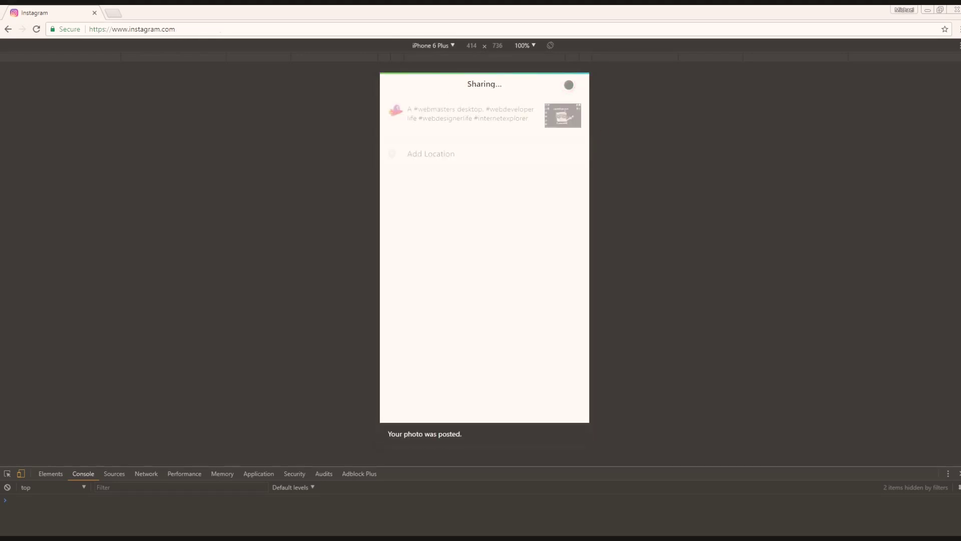
- Scroll the home feed to view the new grumpy-cat post, then go to your profile
scroll(510, 344, "down", 4)
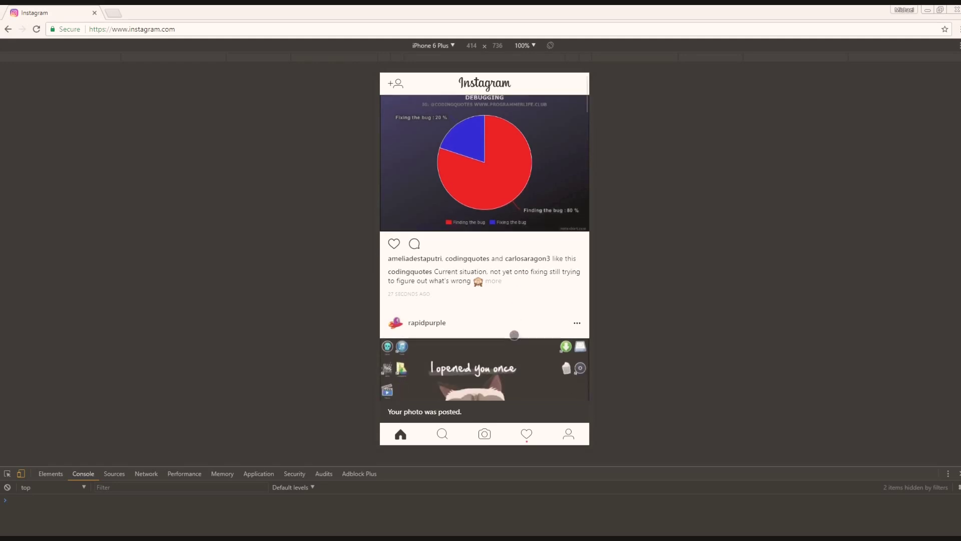
scroll(518, 326, "down", 2)
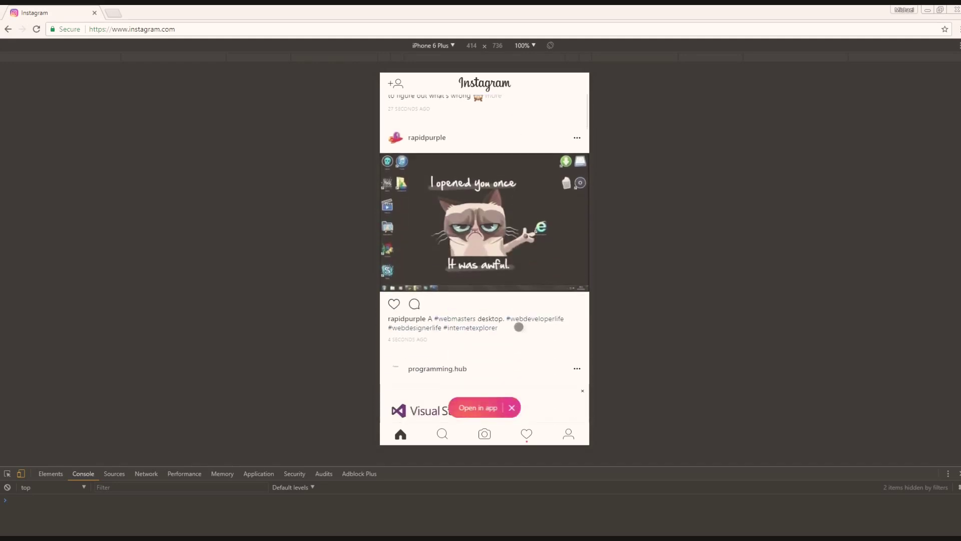
scroll(519, 326, "up", 2)
scroll(518, 326, "down", 1)
scroll(519, 327, "down", 2)
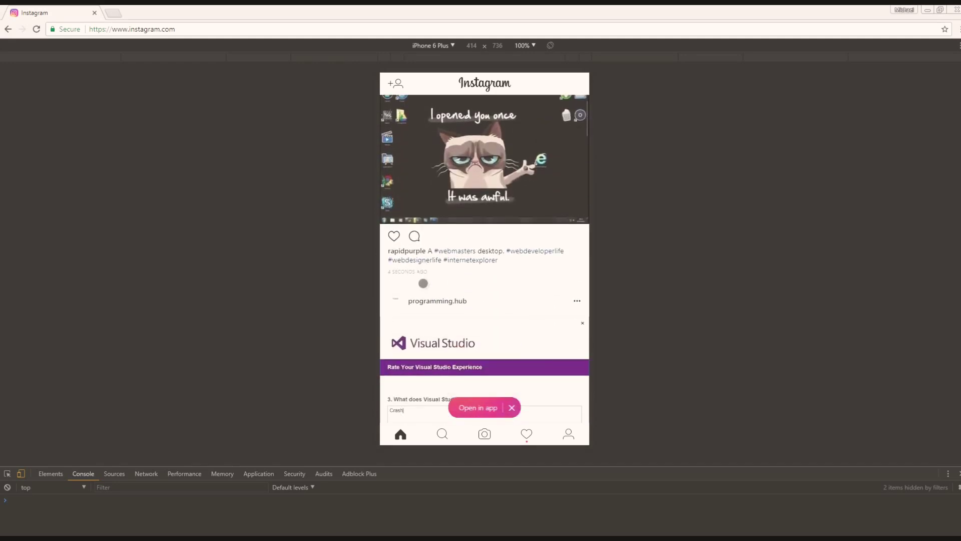
scroll(485, 300, "up", 3)
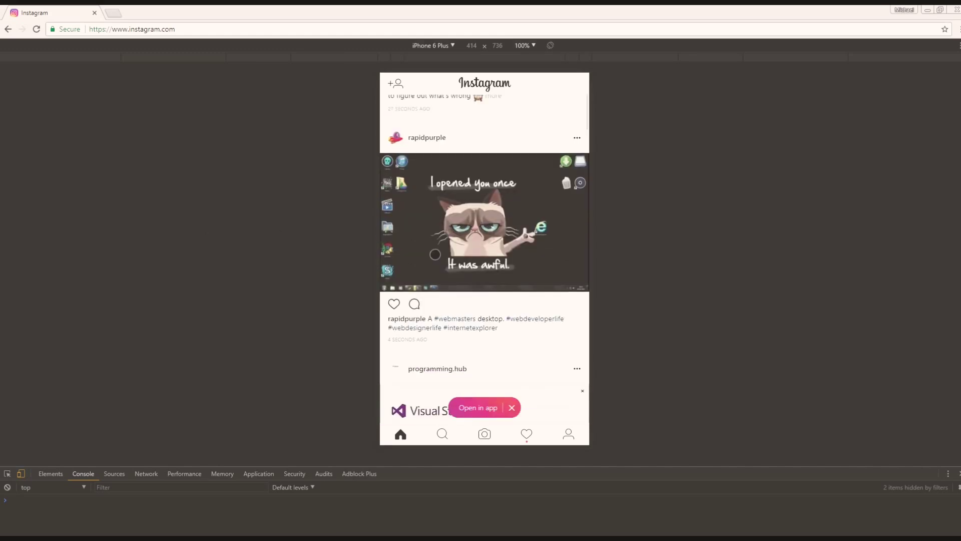
left_click(568, 434)
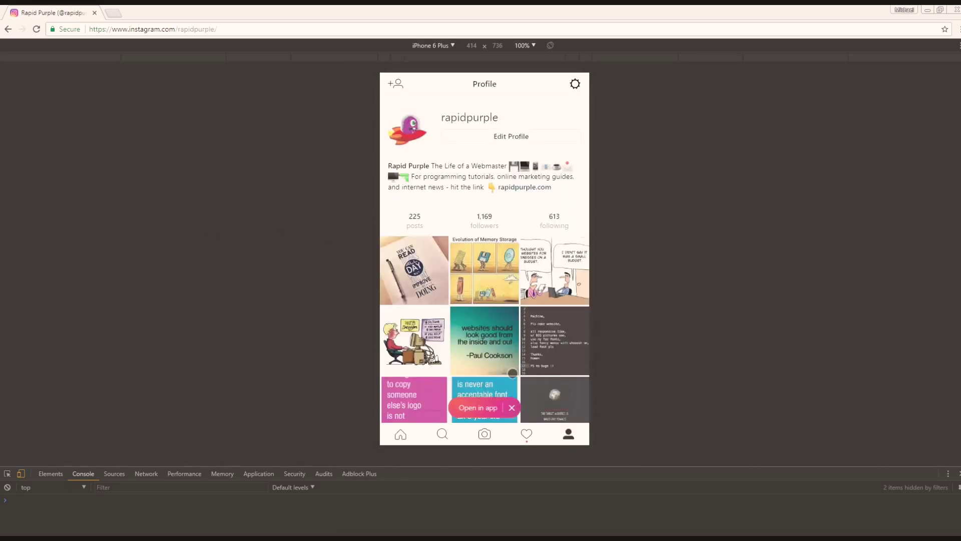
- Reload the profile so it shows 226 posts with the grumpy-cat meme first
scroll(515, 360, "down", 1)
scroll(522, 224, "up", 1)
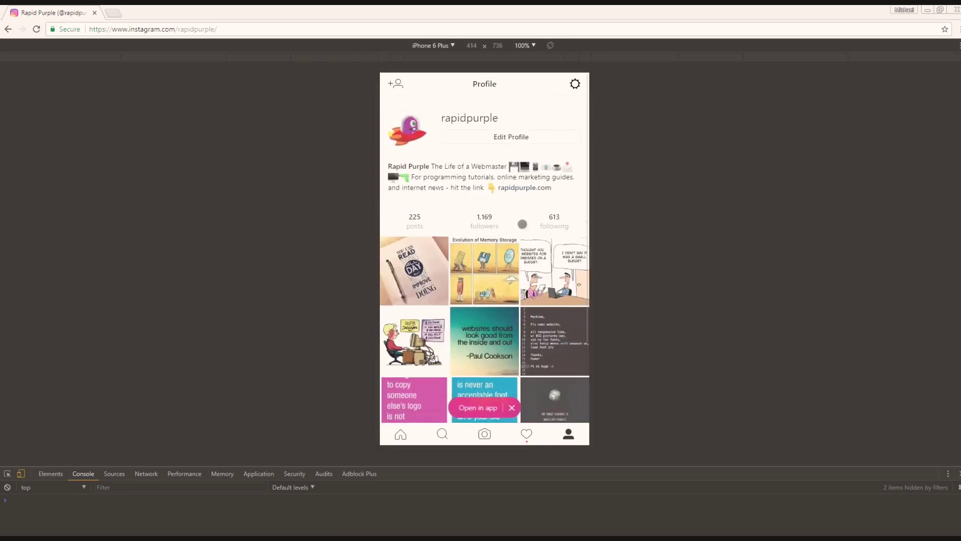
left_click(36, 28)
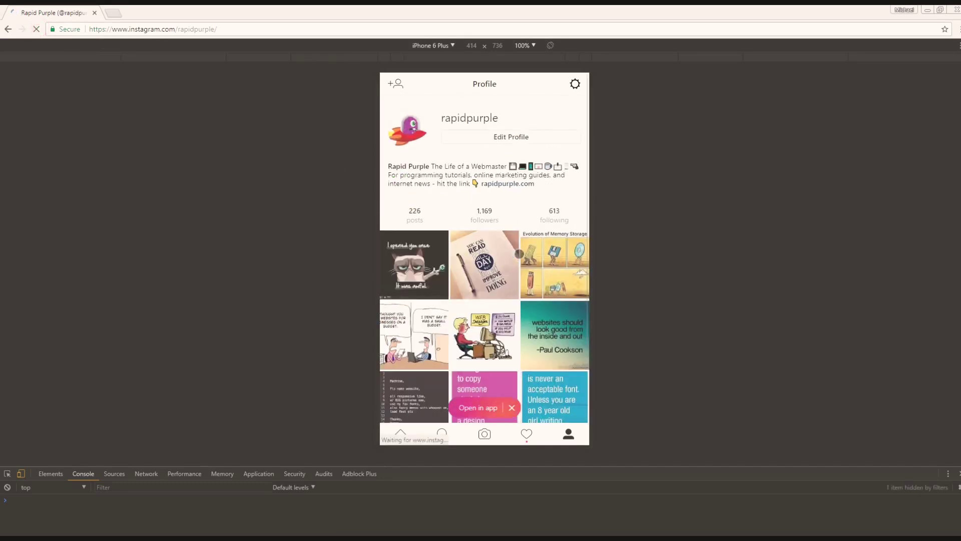